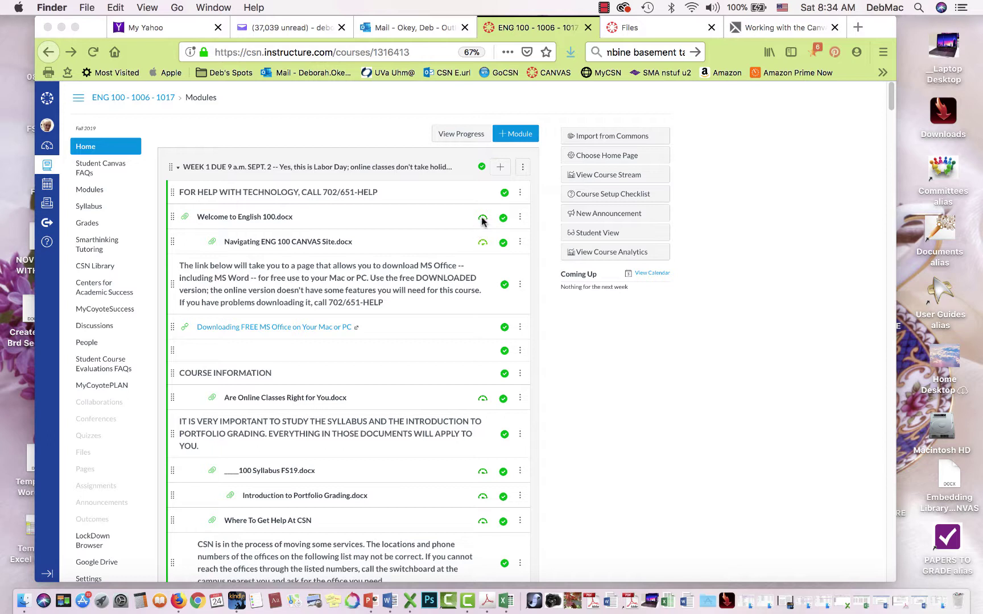
Review the accessibility report for Navigating ENG 100 CANVAS Site.docx, examining the flagged table with missing headers, and close the report.
click(483, 221)
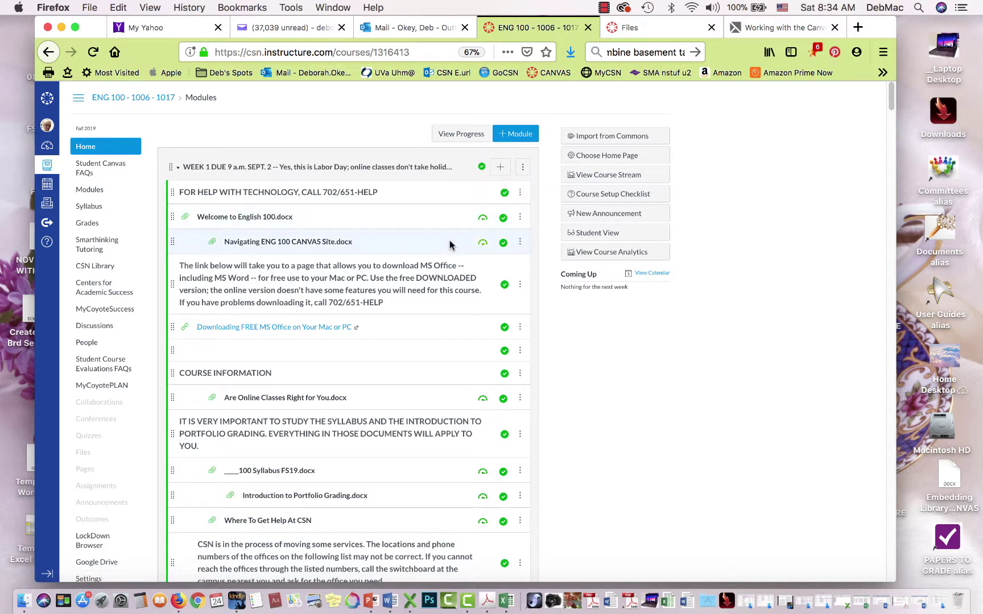
click(483, 244)
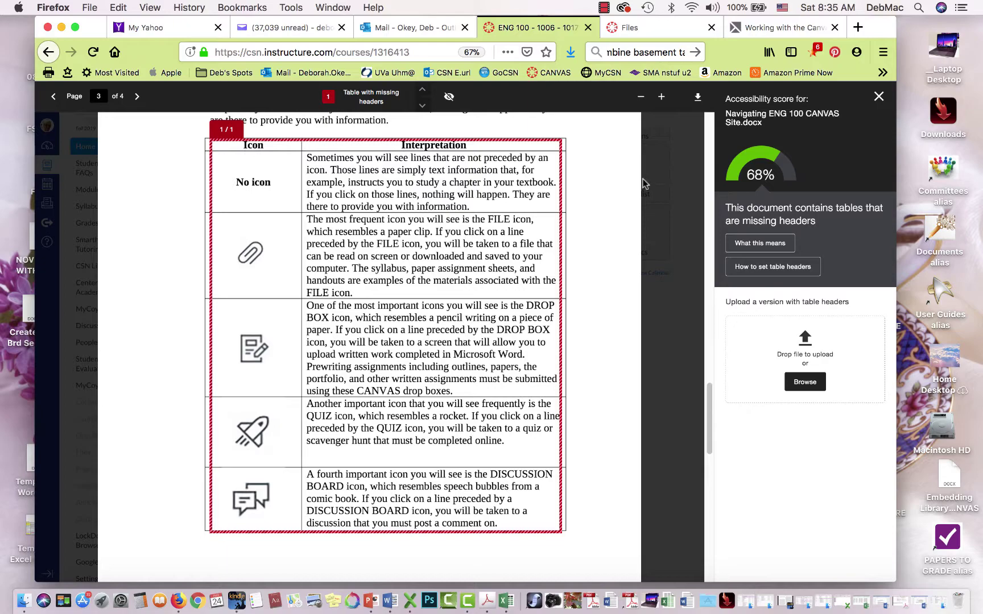
scroll(628, 174, up, 10)
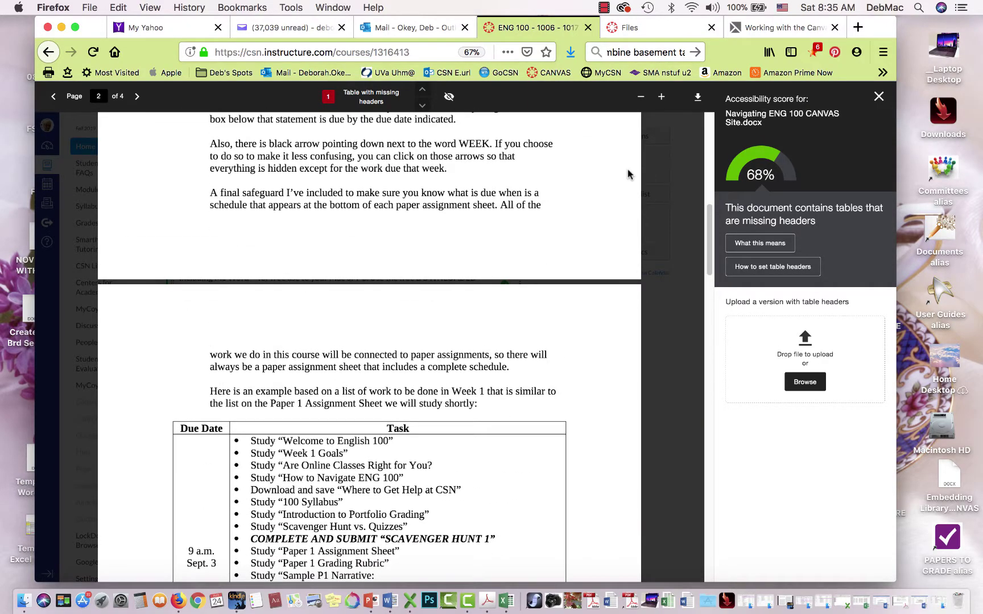
scroll(628, 174, down, 10)
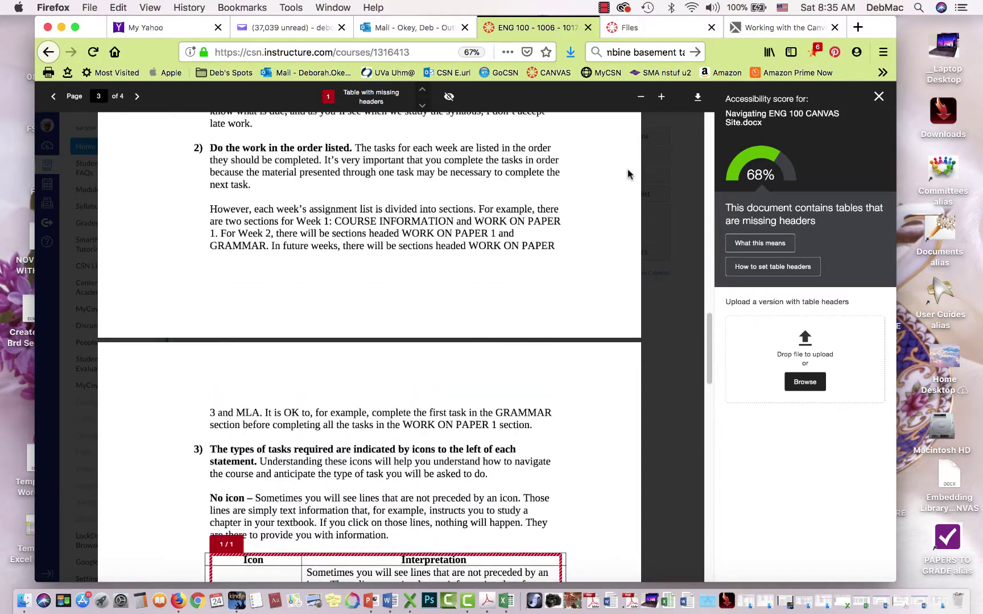
scroll(628, 174, down, 5)
scroll(628, 174, down, 3)
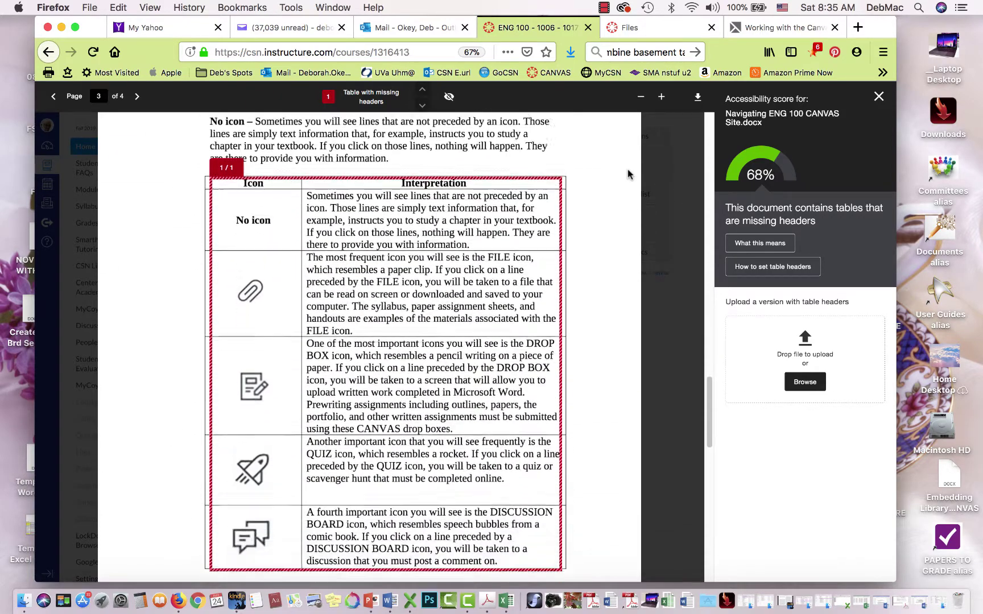
scroll(628, 174, down, 7)
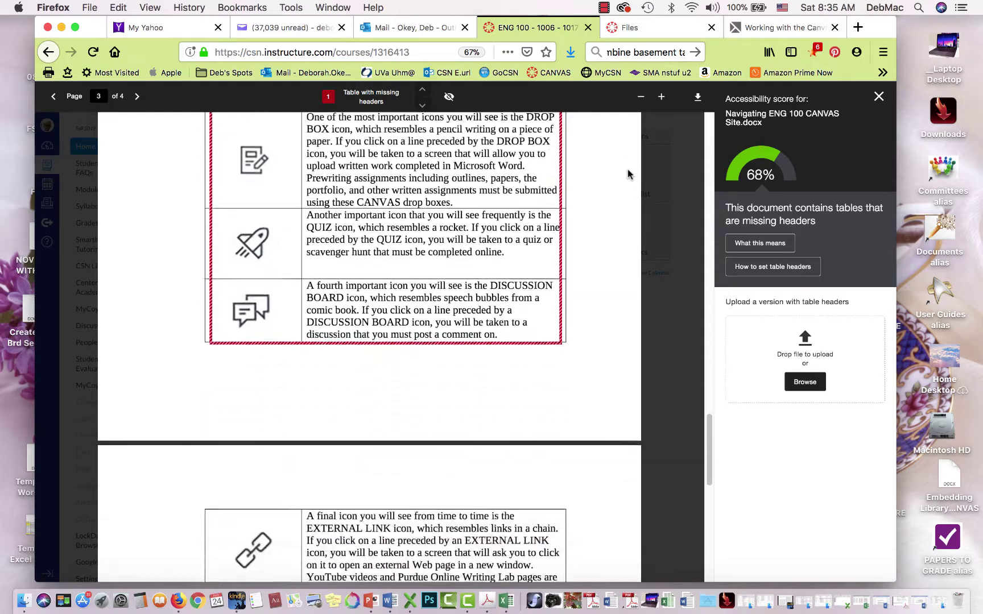
scroll(628, 174, up, 10)
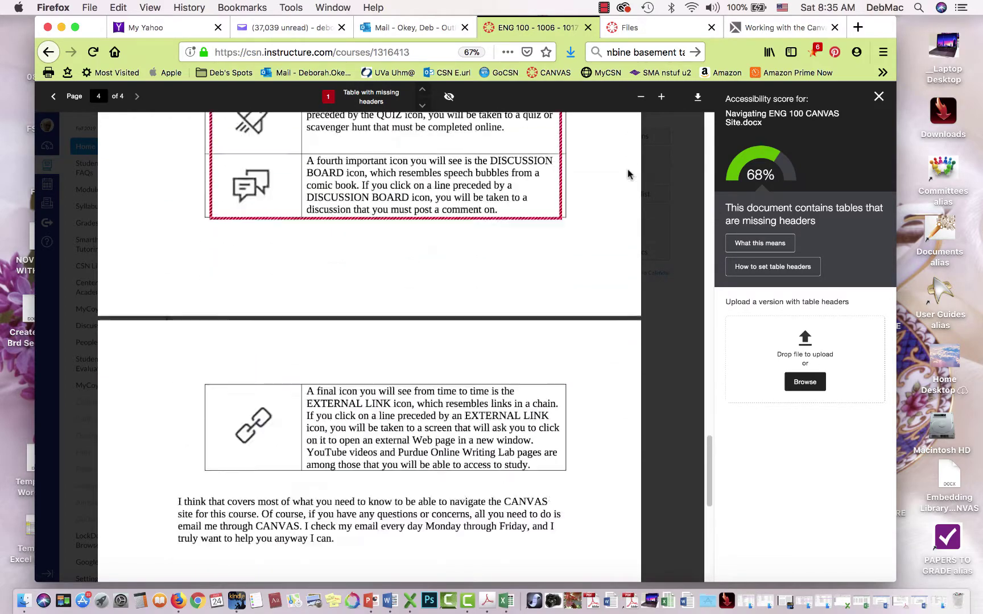
scroll(628, 174, up, 2)
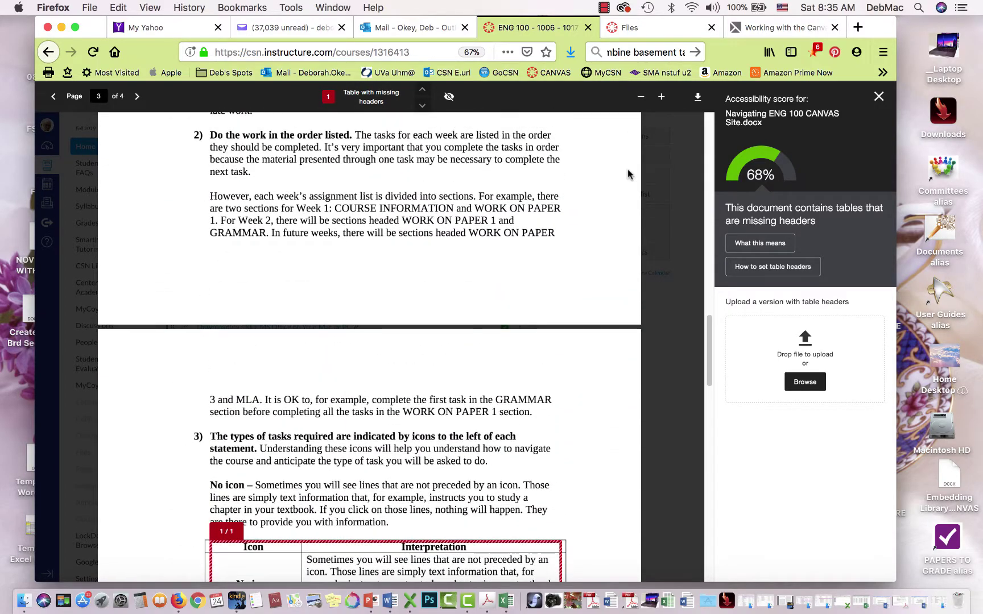
click(879, 96)
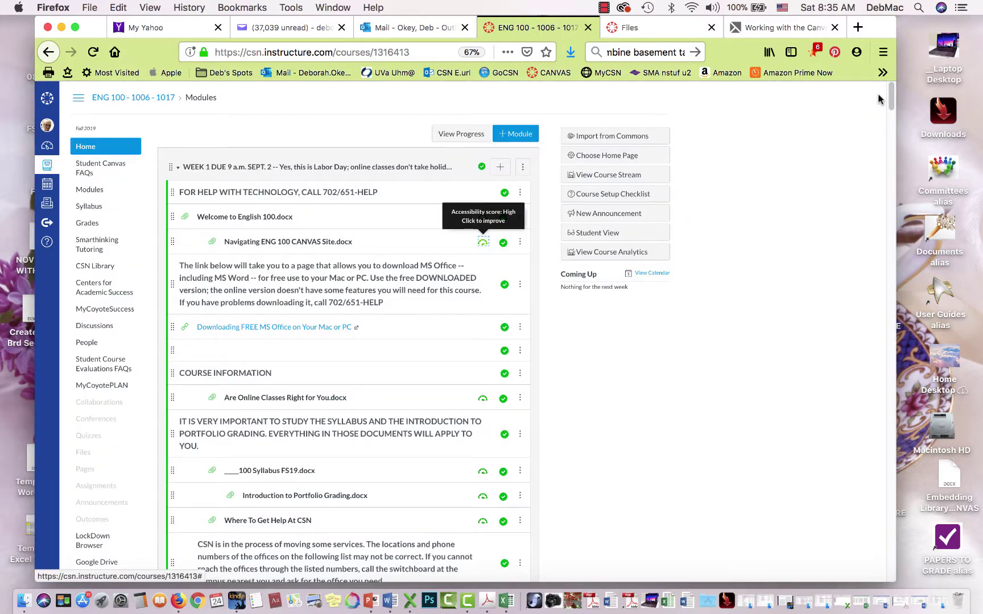
Download Navigating ENG 100 CANVAS Site.docx from its course file page and open it in Microsoft Word.
click(292, 243)
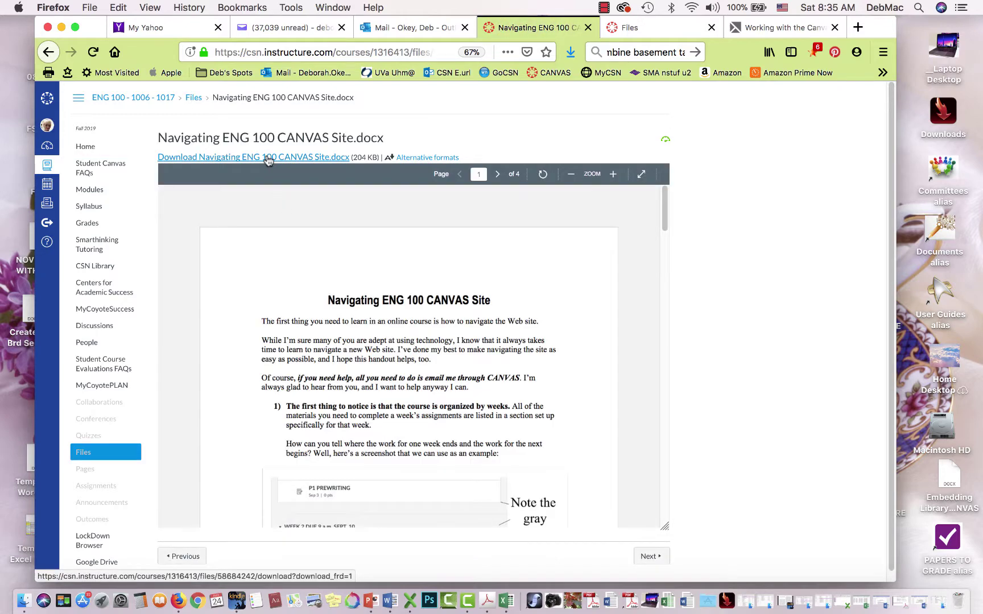
click(268, 159)
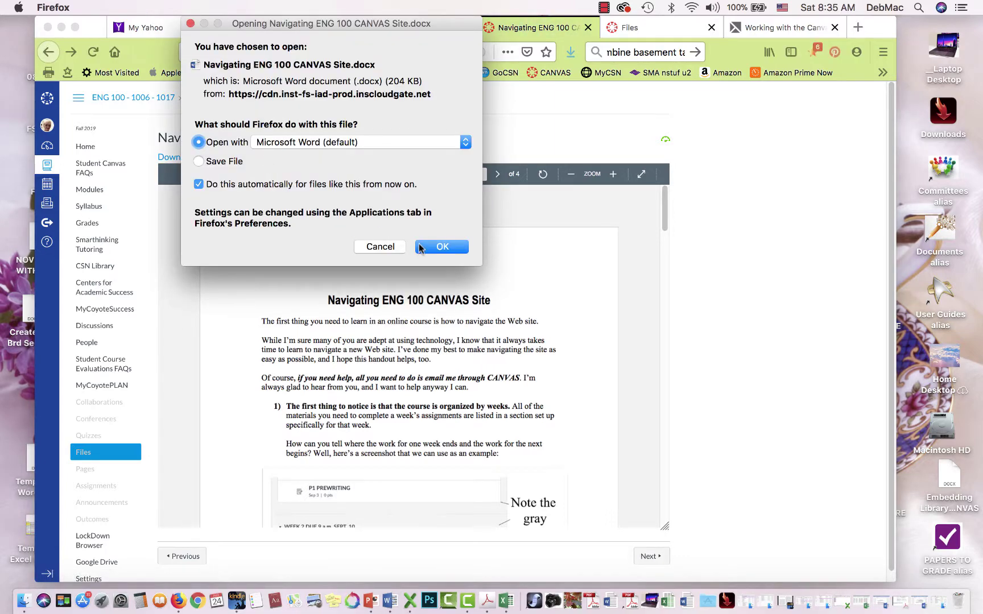
click(421, 247)
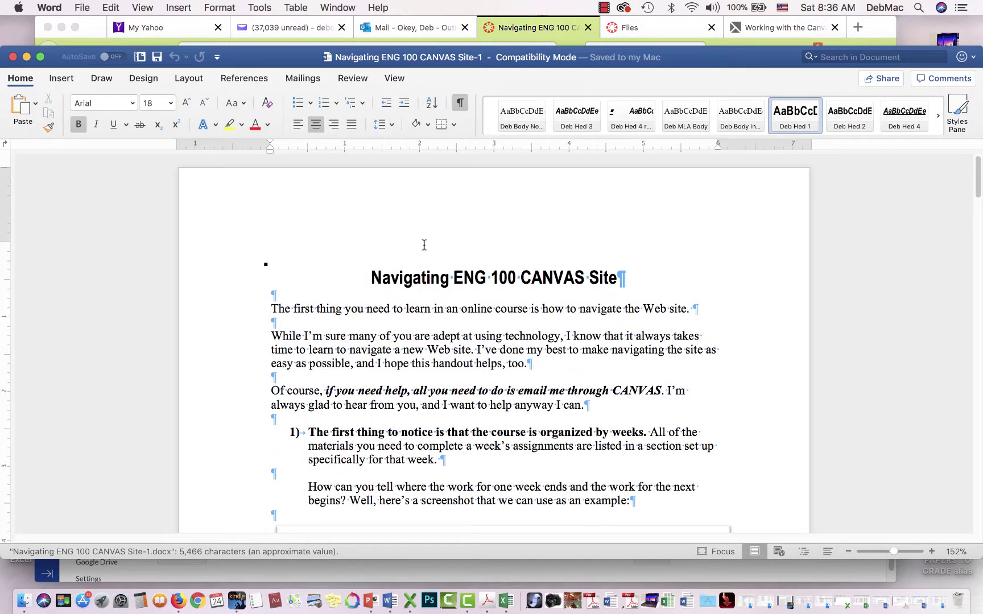
Find the Icon and Interpretation table on page 3 and check its header row option among the table design settings.
scroll(424, 245, down, 20)
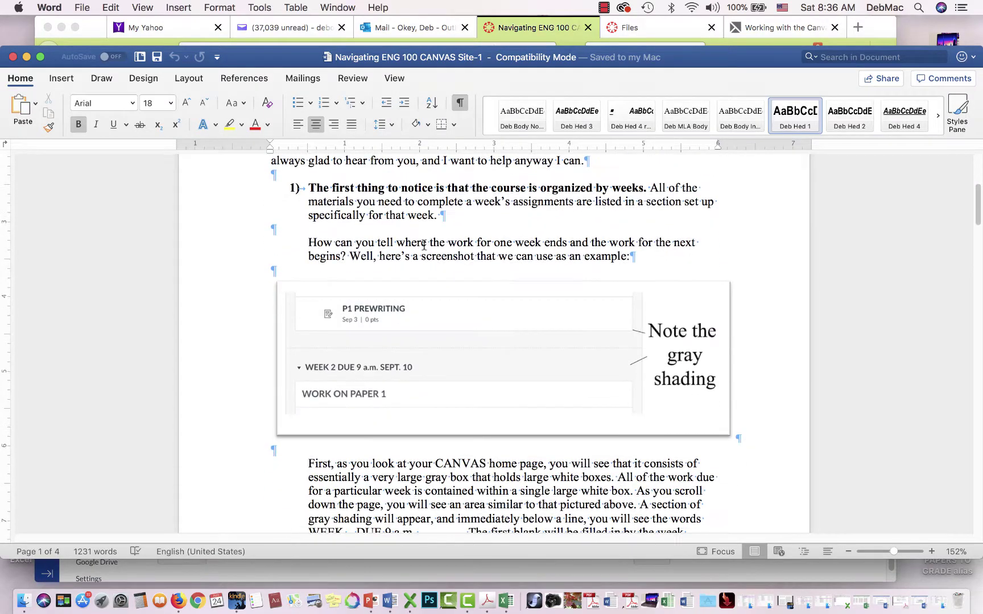
scroll(424, 245, down, 20)
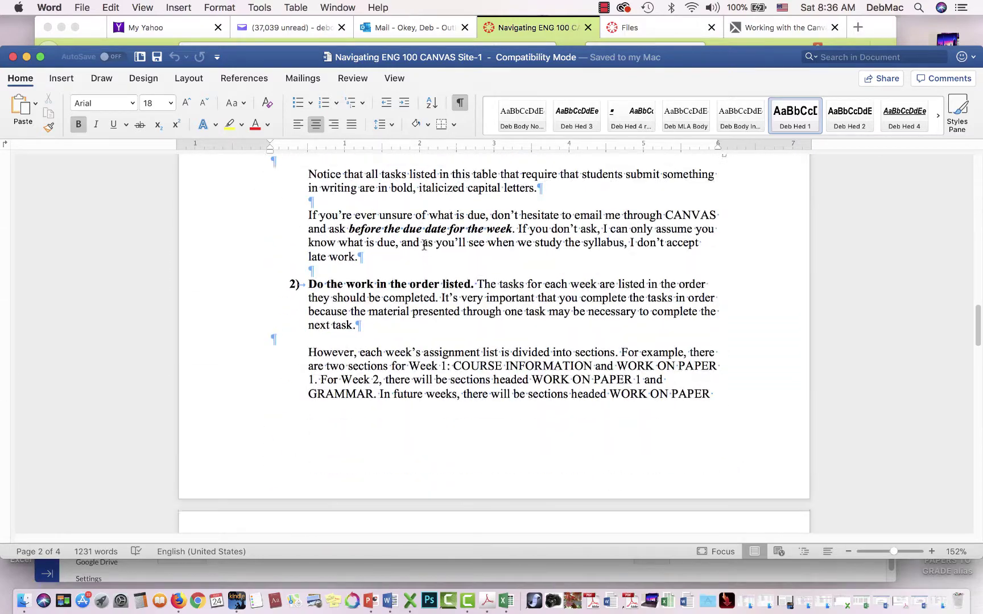
scroll(424, 245, down, 2)
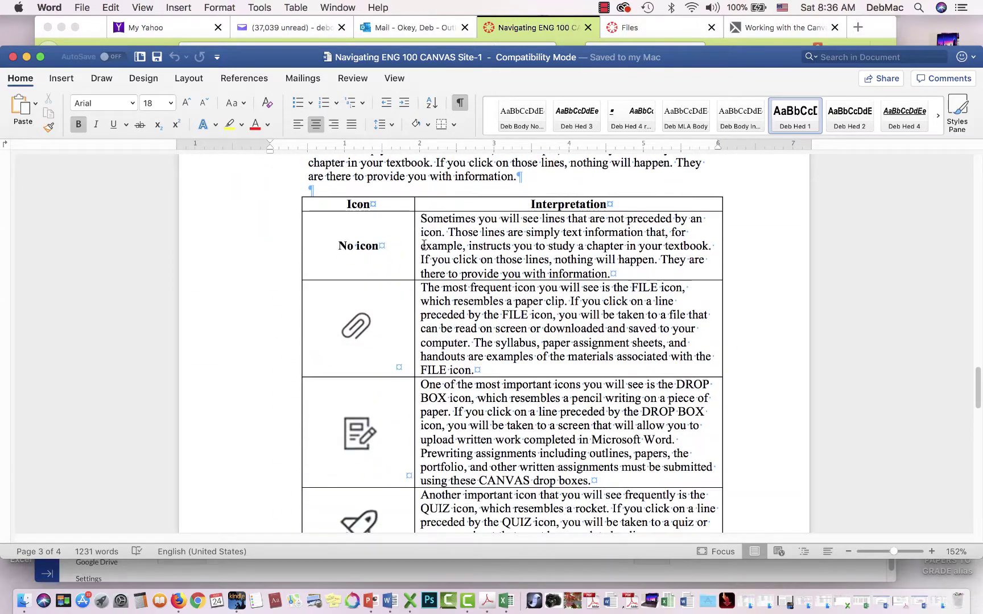
click(288, 206)
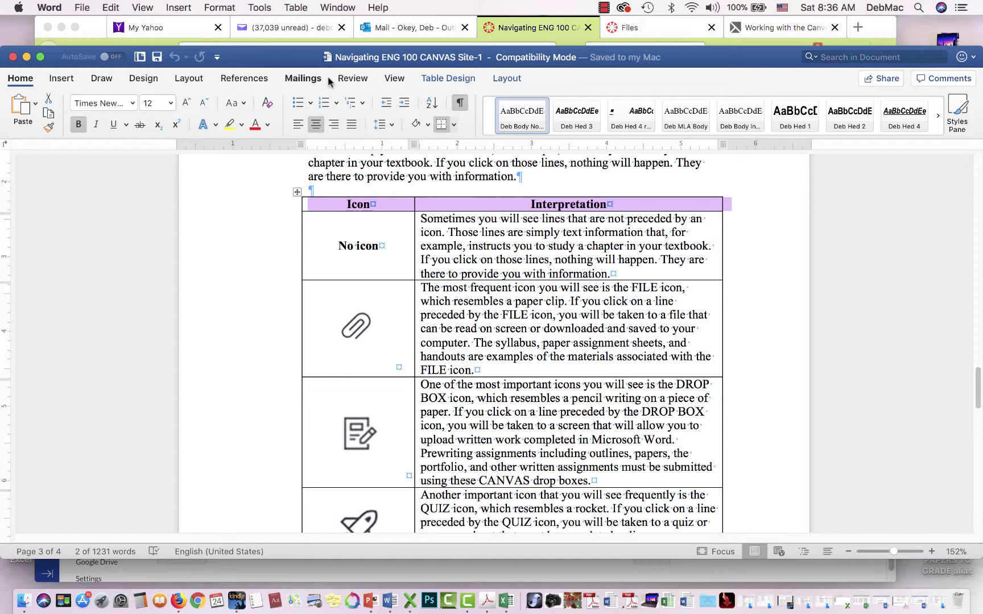
click(441, 79)
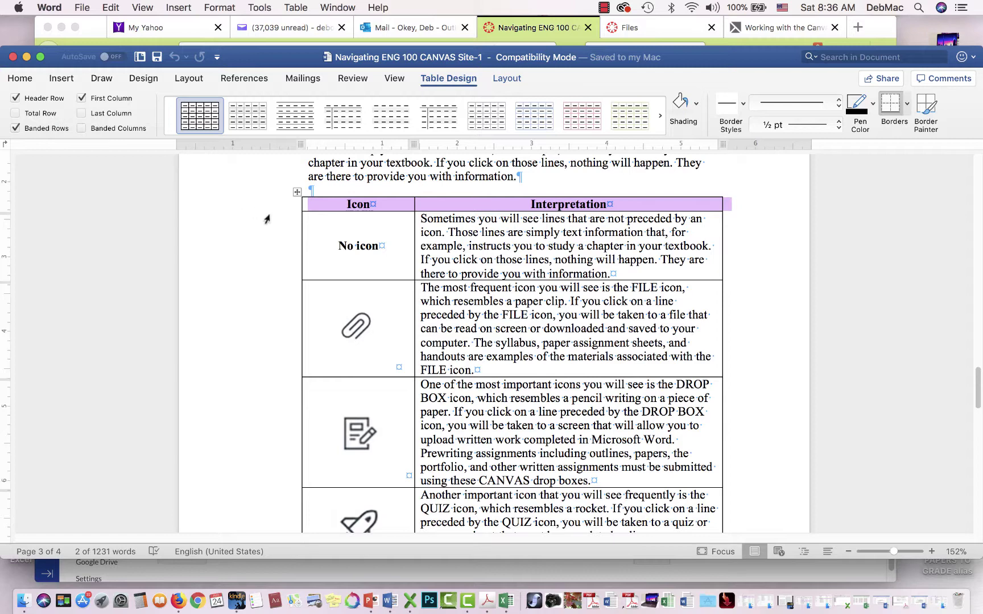
click(279, 246)
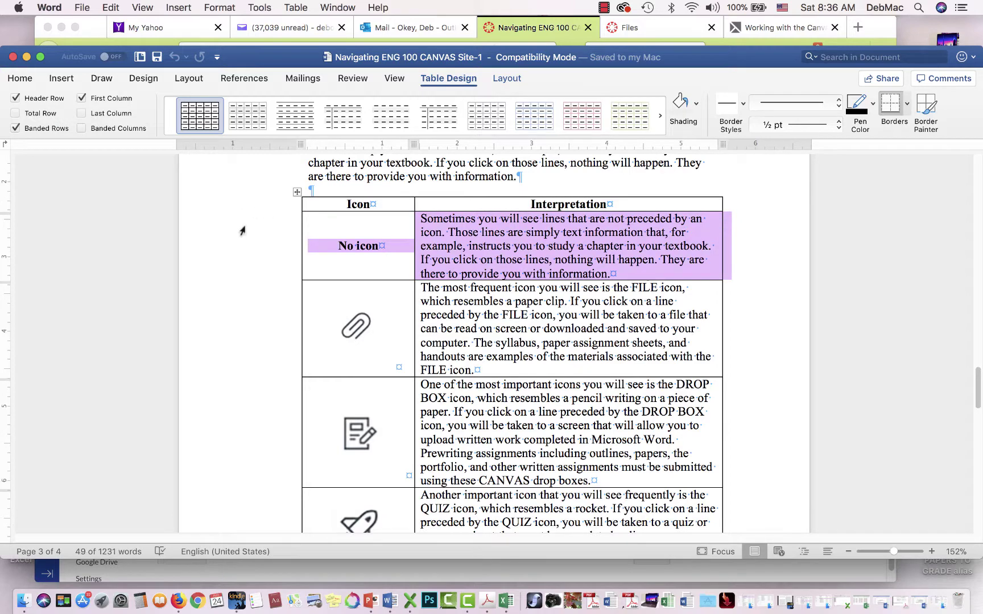
click(336, 177)
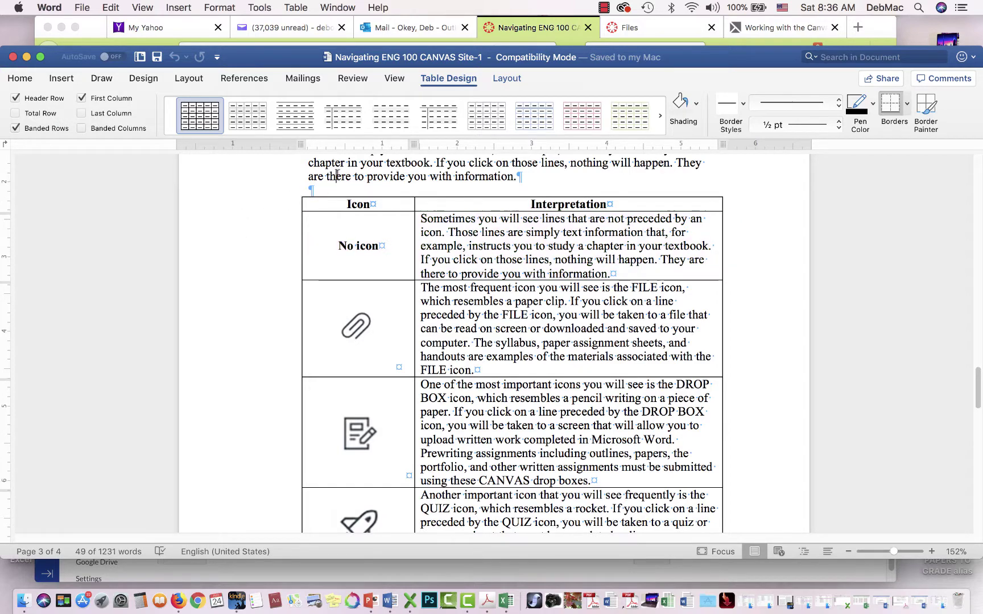
Set the Icon and Interpretation row to repeat as header row at the top of each page, and check the table's continuation on the following page.
right_click(286, 206)
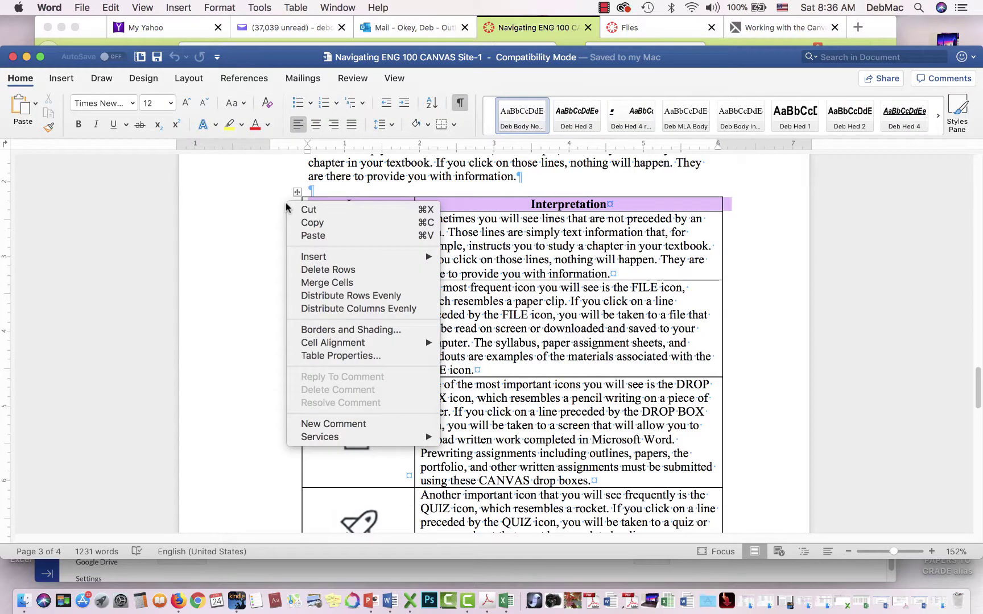
click(324, 355)
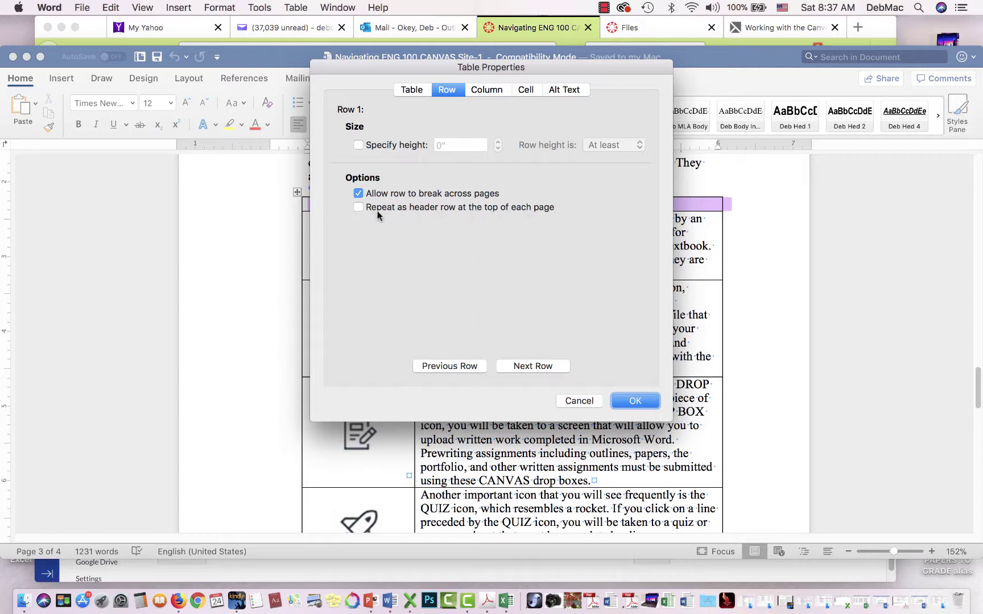
click(358, 207)
click(635, 401)
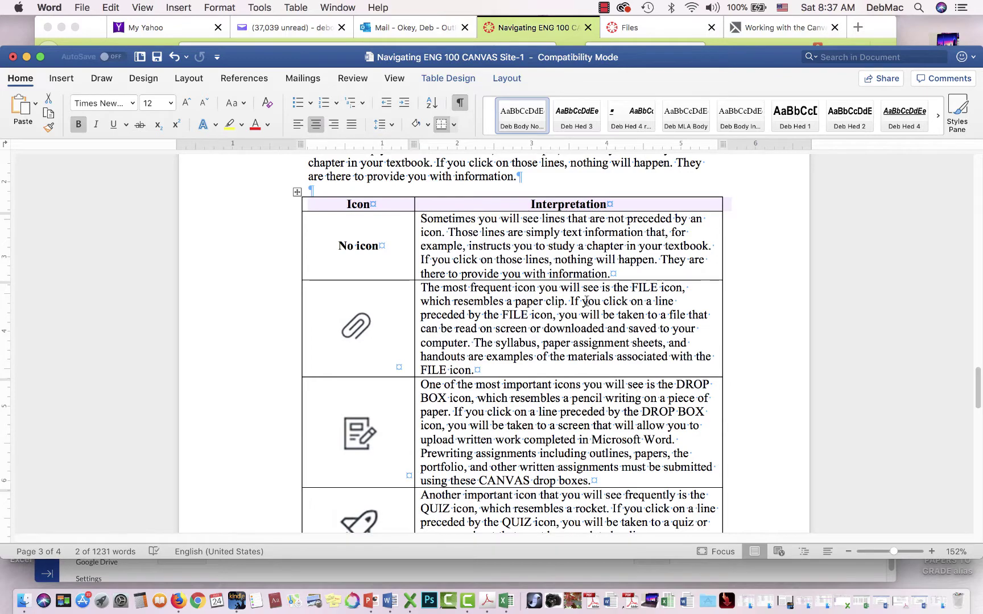
click(746, 293)
scroll(747, 293, down, 5)
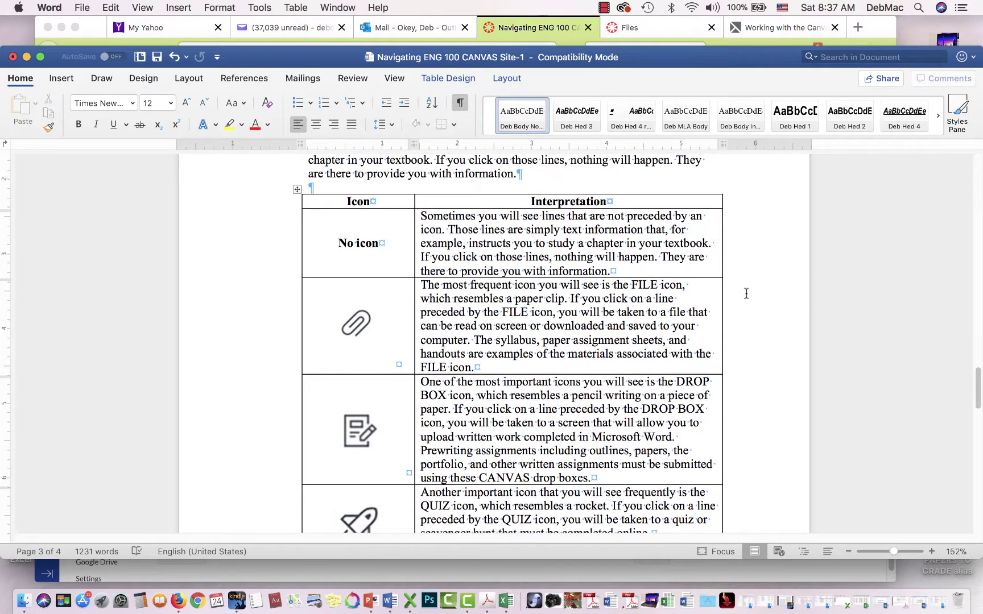
scroll(747, 294, down, 8)
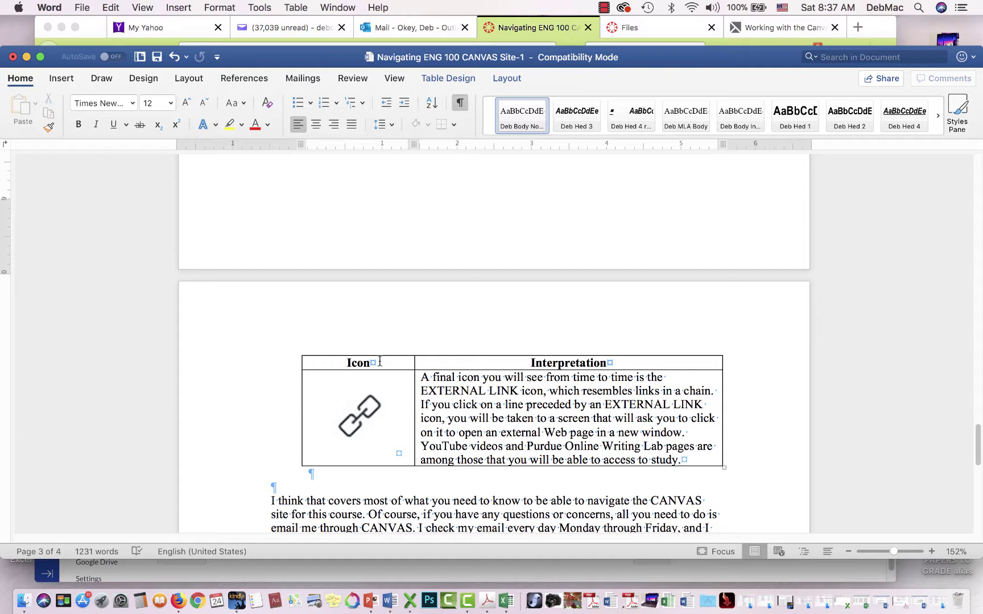
Save the document as "Navigating ENG 100 CANVAS Site" in the Course Introduction folder, replacing the existing file.
click(82, 8)
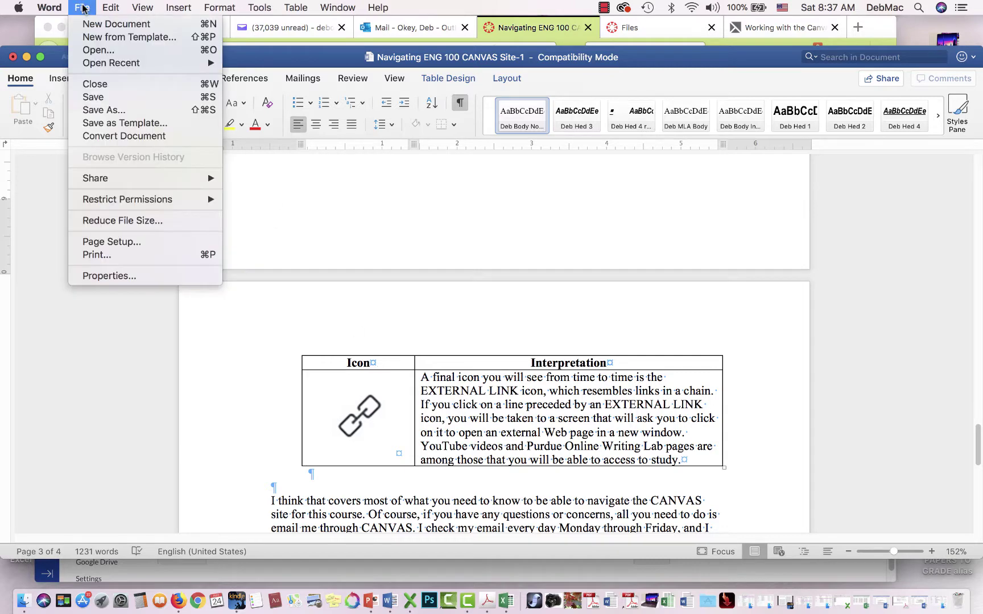
click(108, 110)
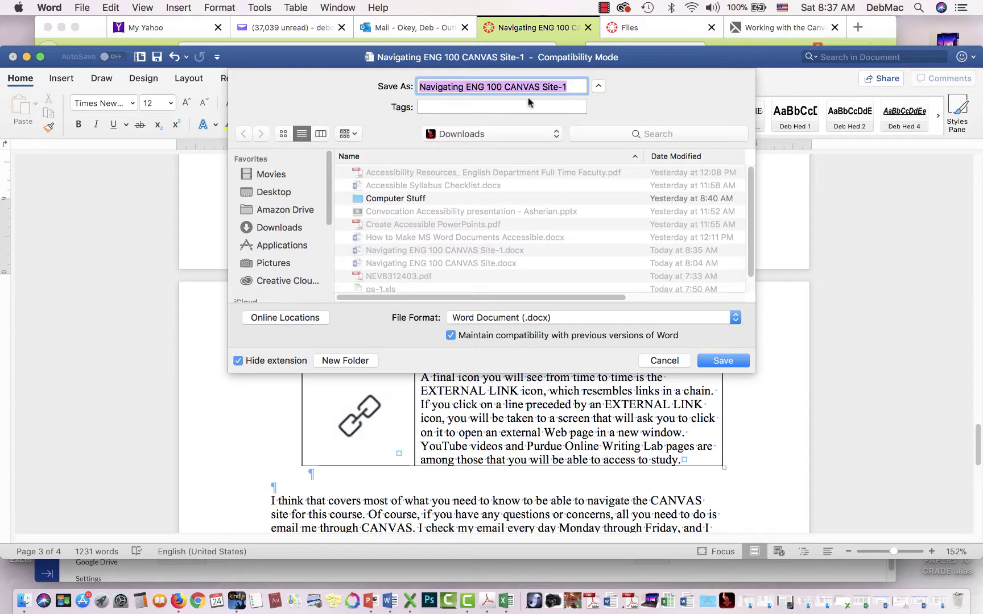
click(567, 86)
key(BackSpace)
key(BackSpace)
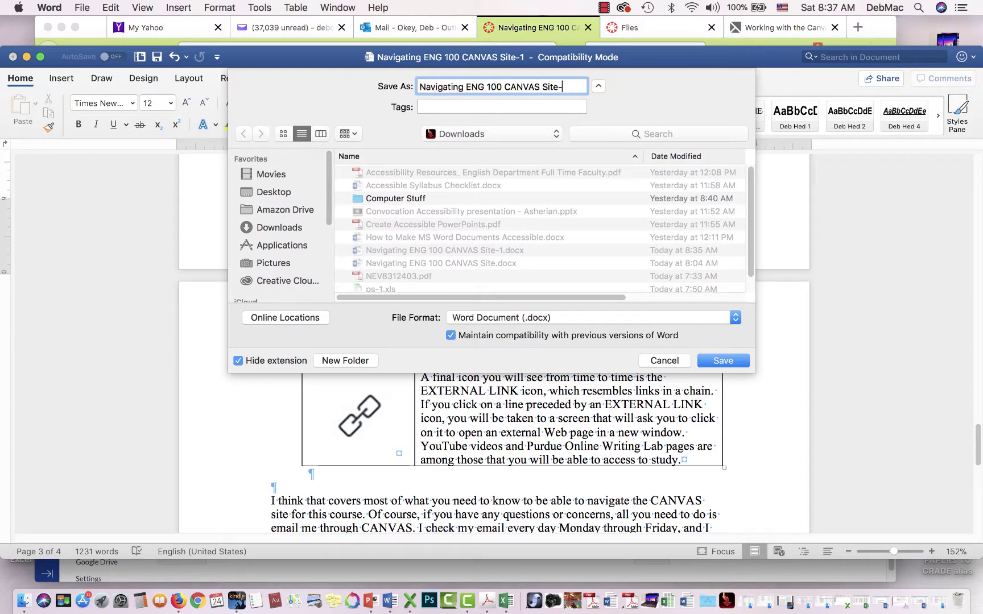
click(555, 135)
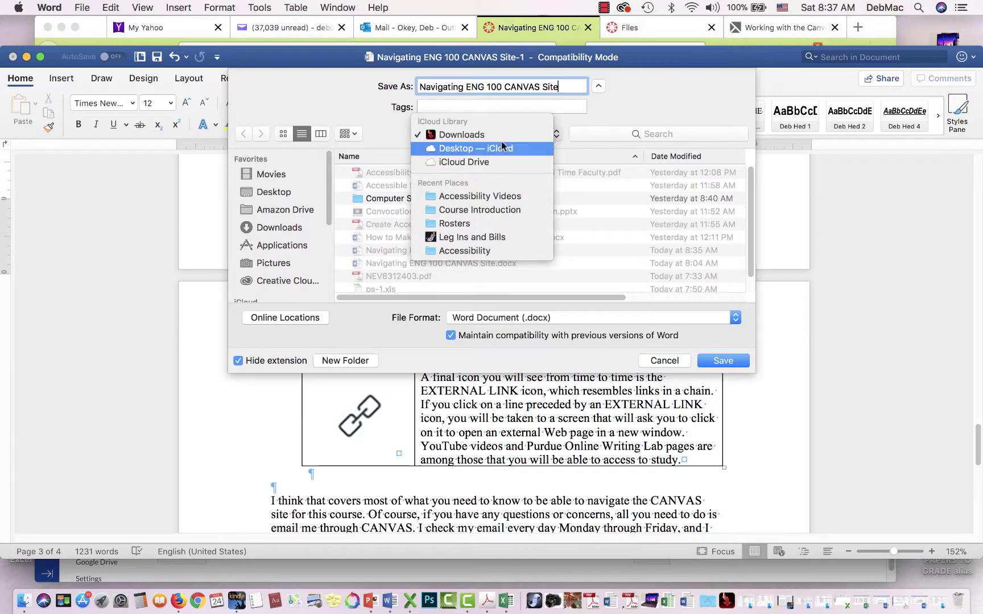
click(454, 209)
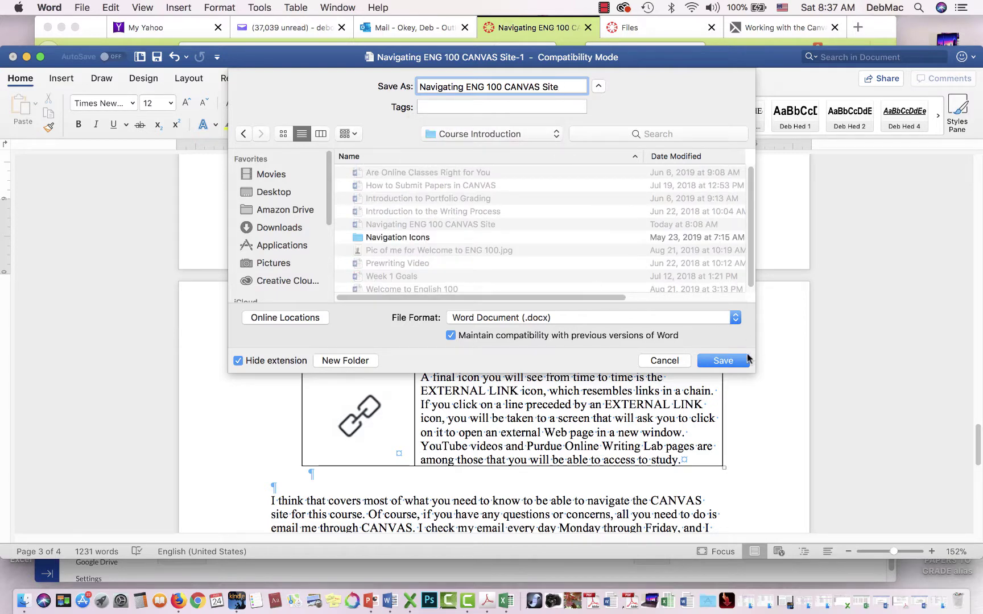
click(733, 362)
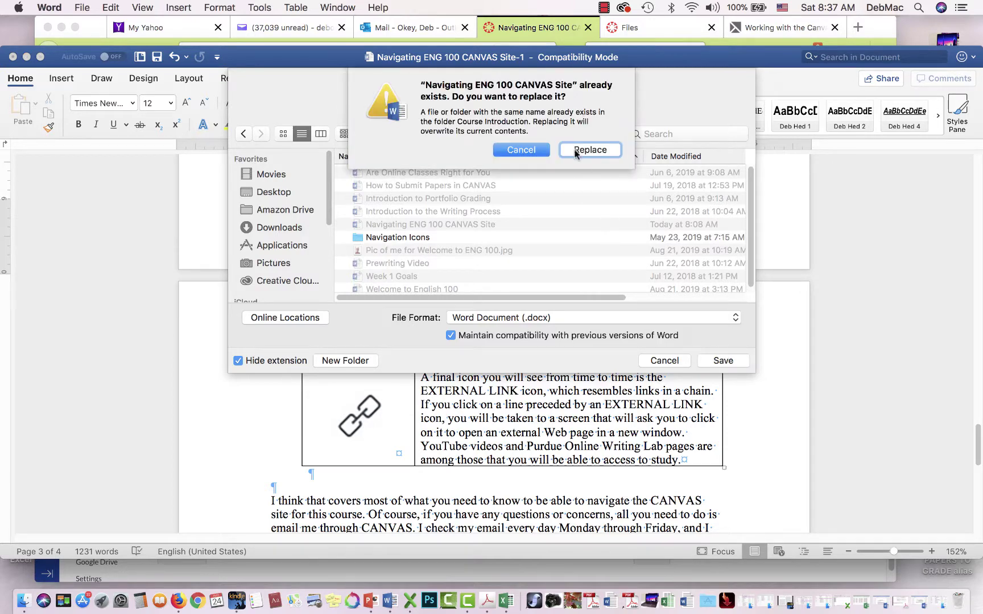
click(590, 150)
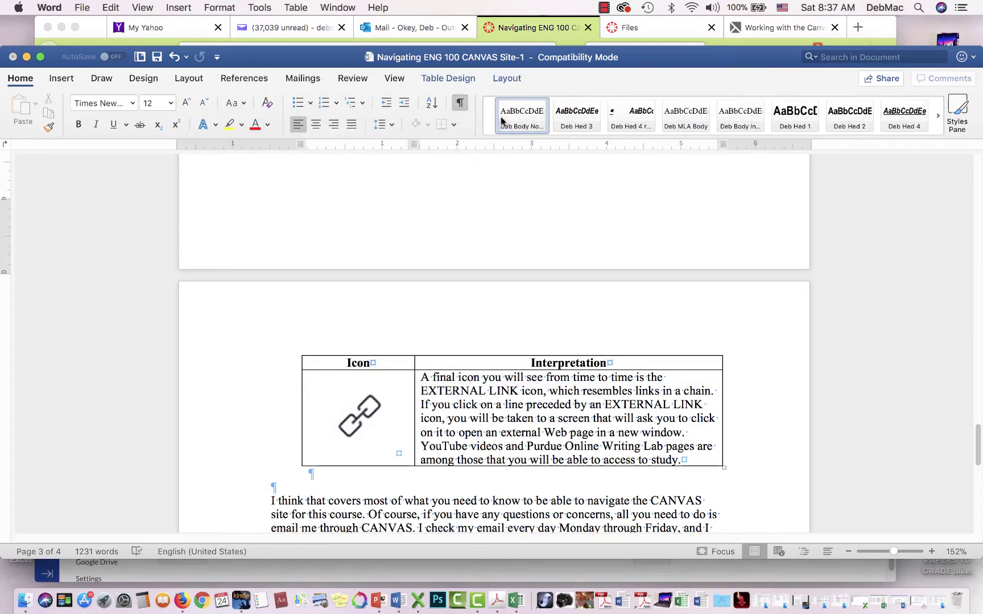
Minimize the Word document, return to the Canvas course home page in Firefox, and begin adding a new file item to the Week 1 module.
click(25, 57)
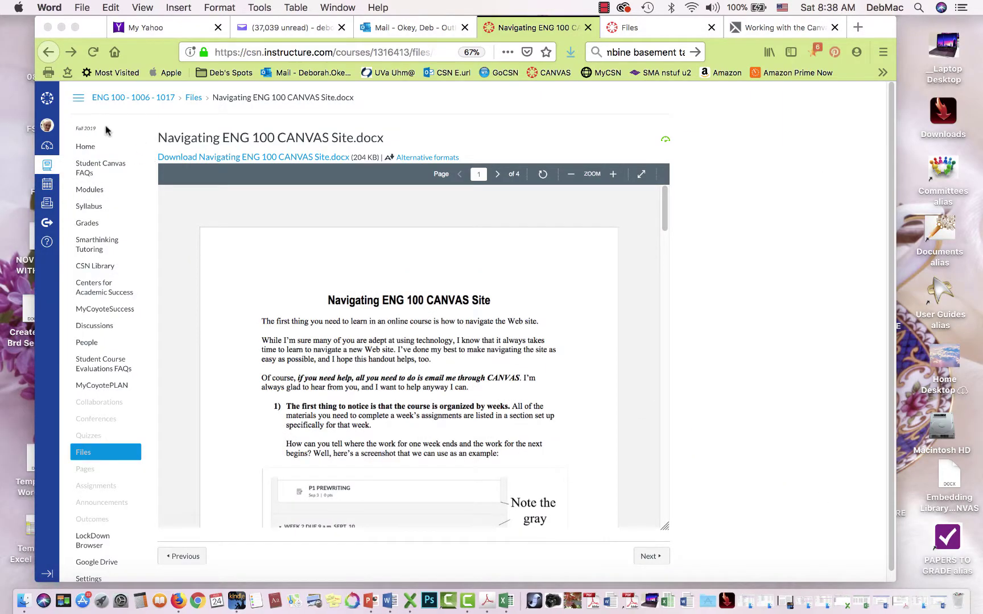
click(83, 148)
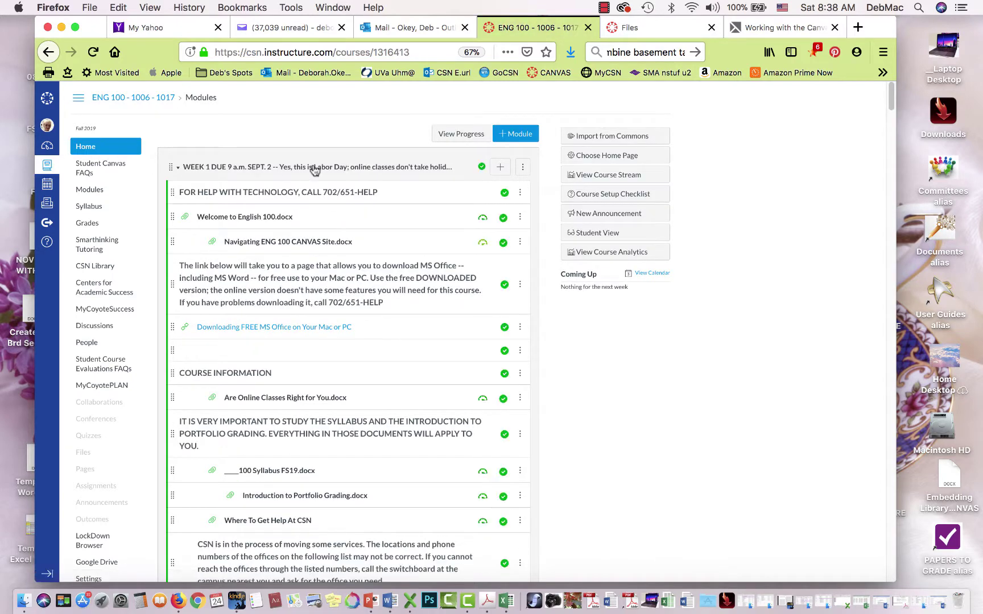
click(500, 167)
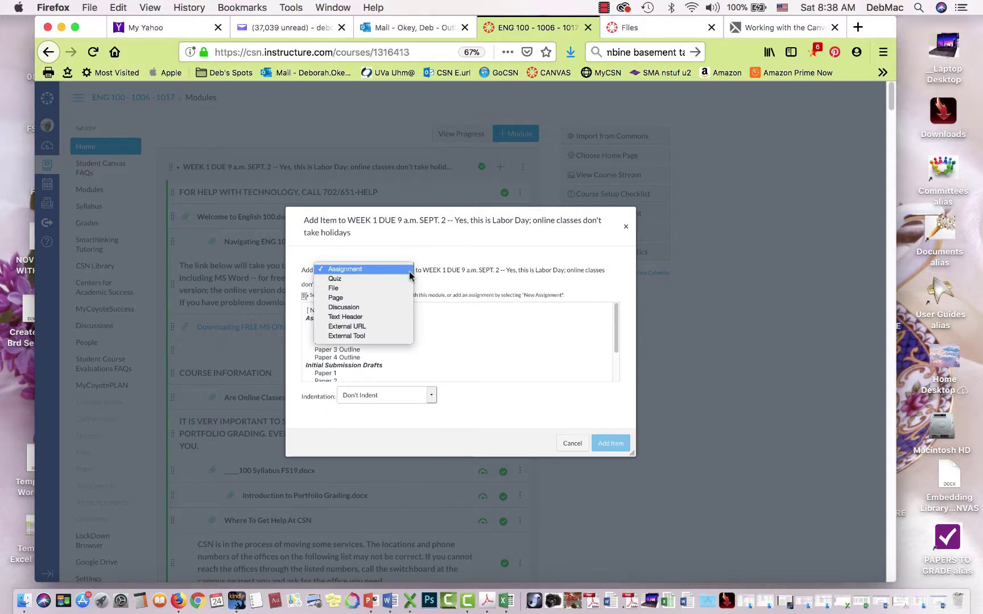
click(408, 274)
click(394, 288)
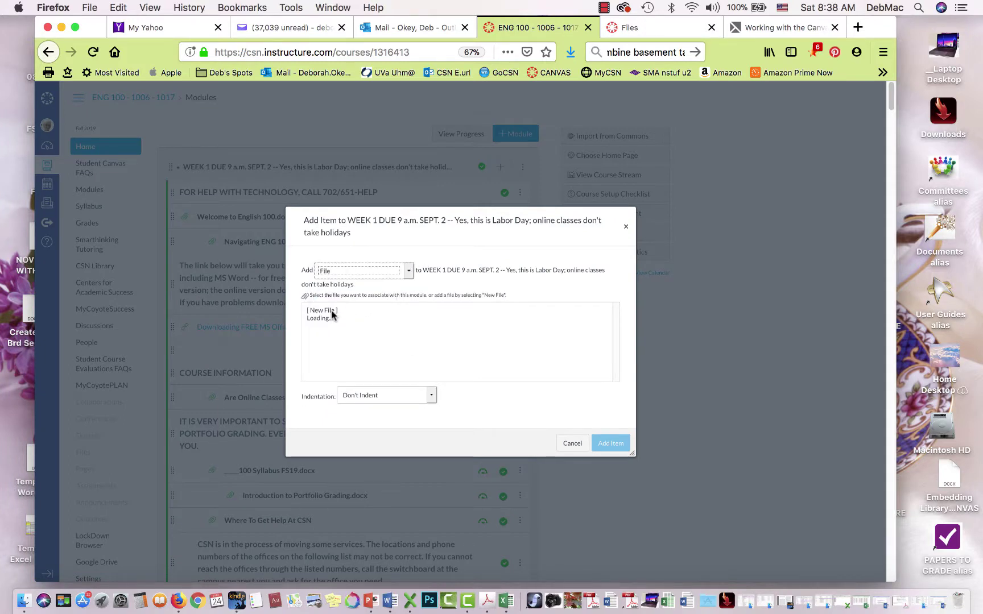
click(323, 310)
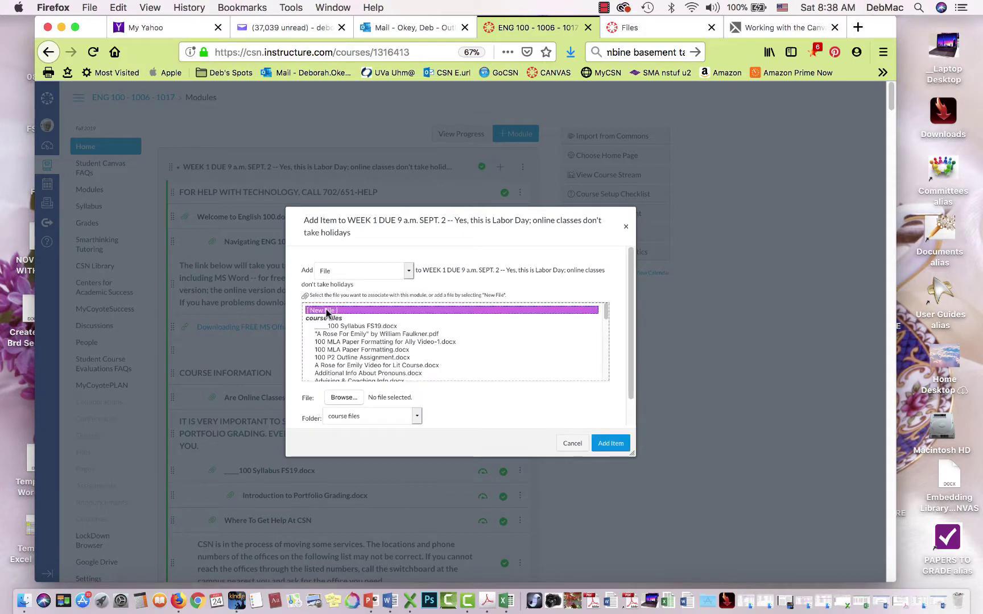
Upload Navigating ENG 100 CANVAS Site from the Course Introduction folder as the new module item, and find it at the end of Week 1.
click(344, 397)
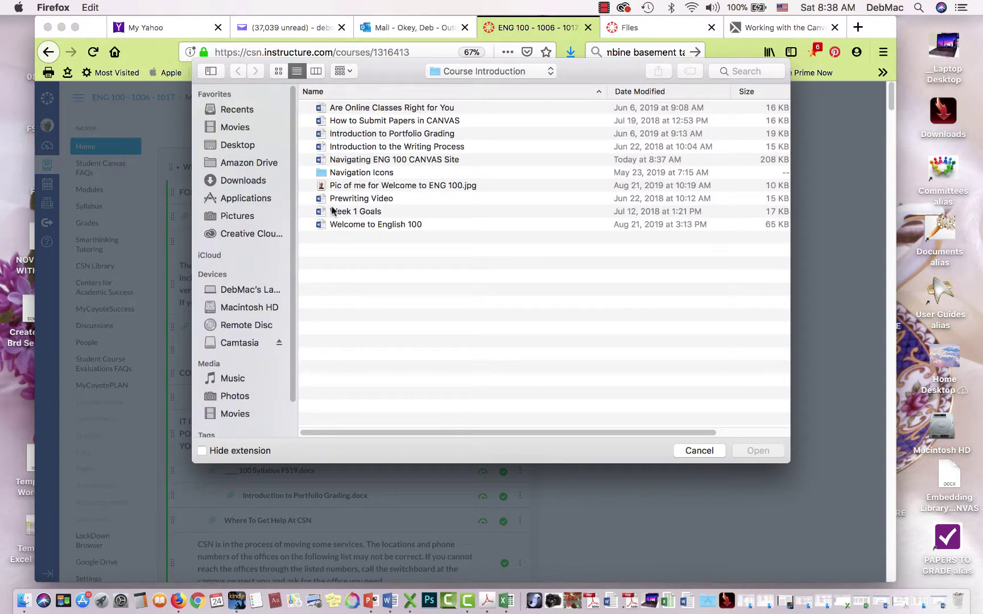
double_click(318, 160)
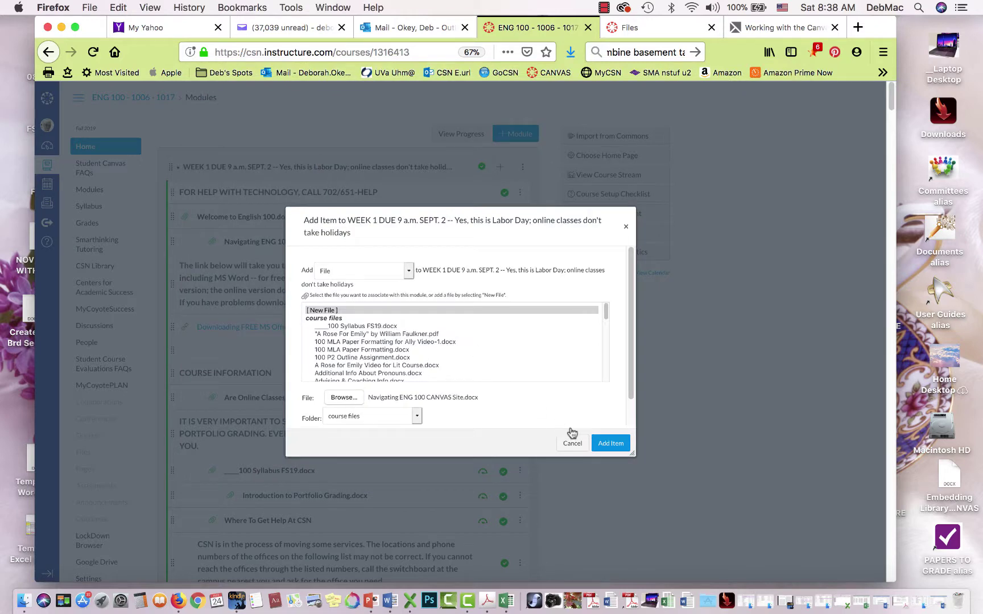
click(604, 444)
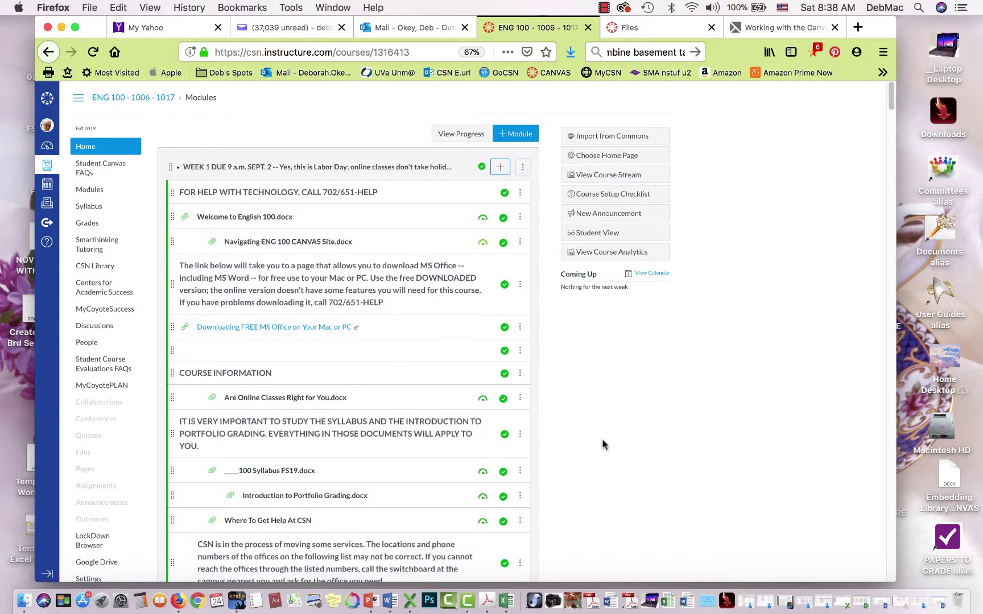
scroll(604, 444, down, 15)
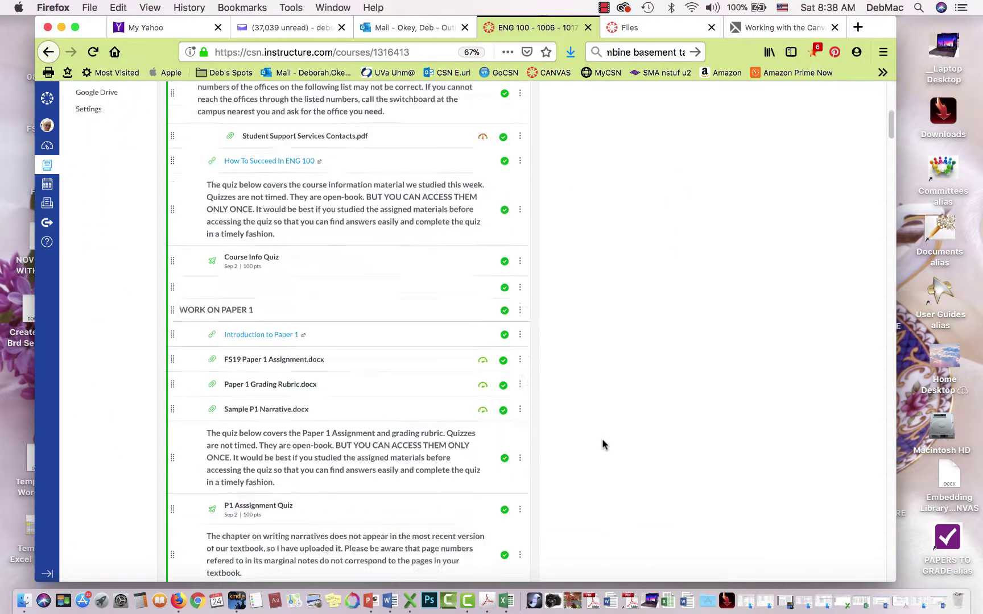
scroll(604, 444, down, 3)
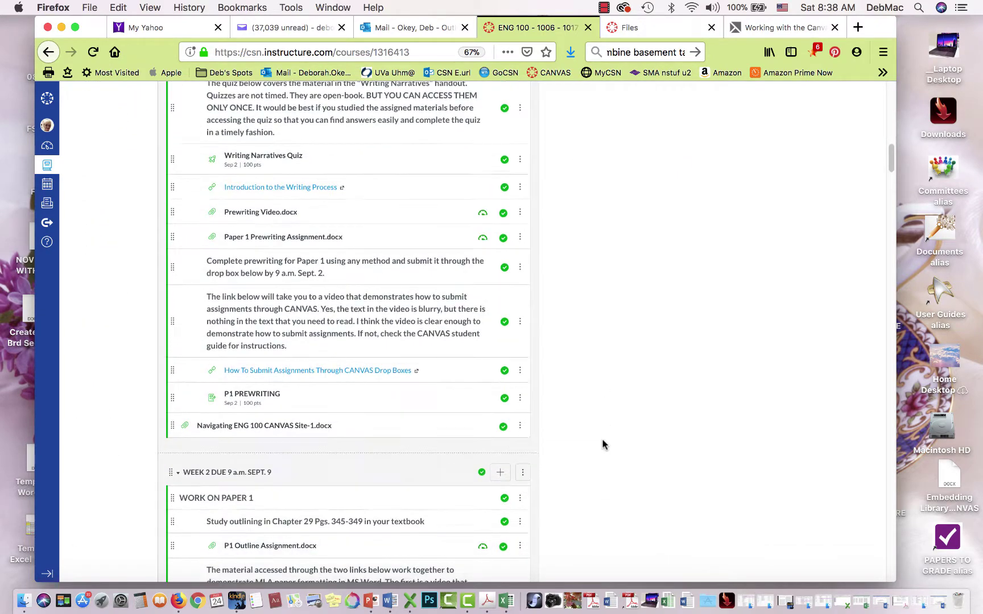